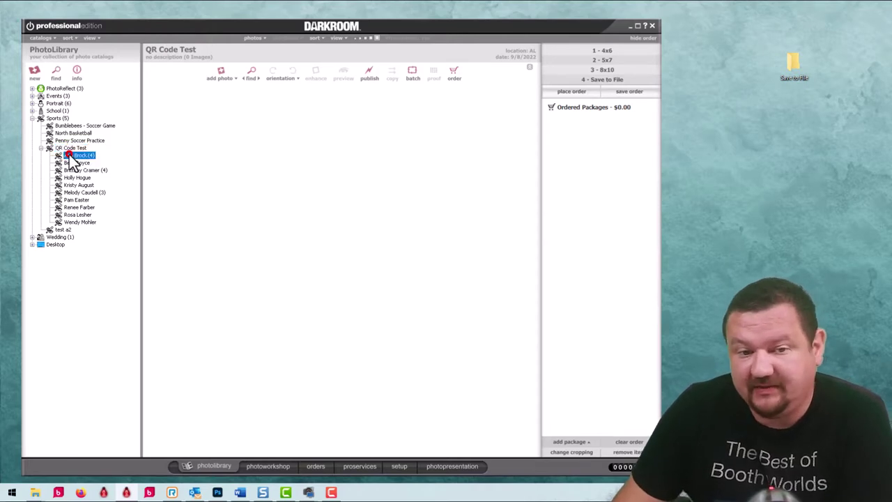
Select the first photo in a student's catalog and inspect that student's Save to File output folder
click(74, 162)
click(74, 170)
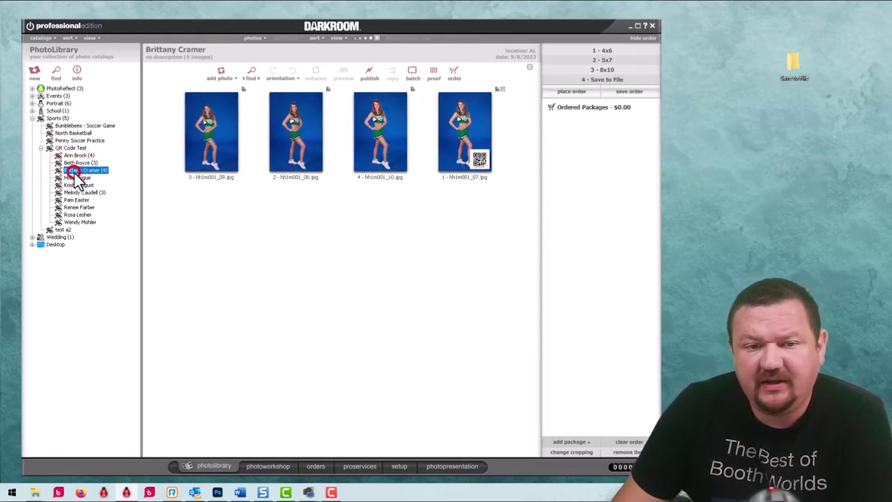
click(74, 154)
click(204, 121)
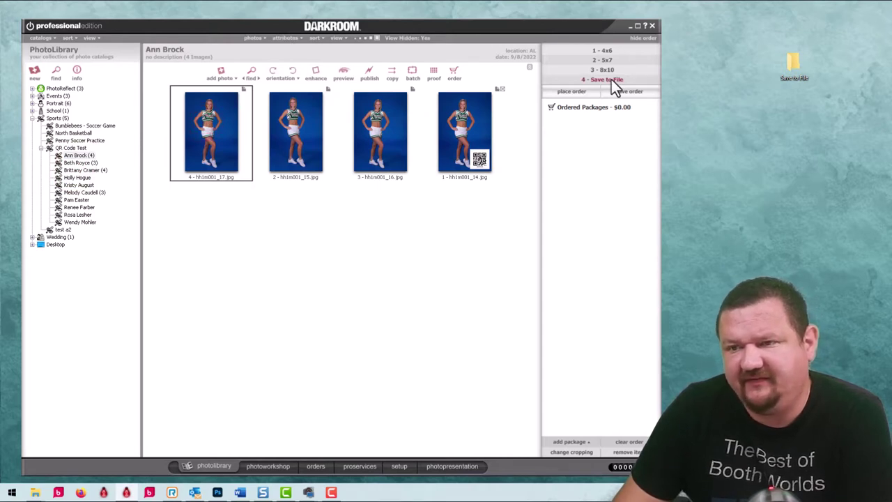
click(794, 62)
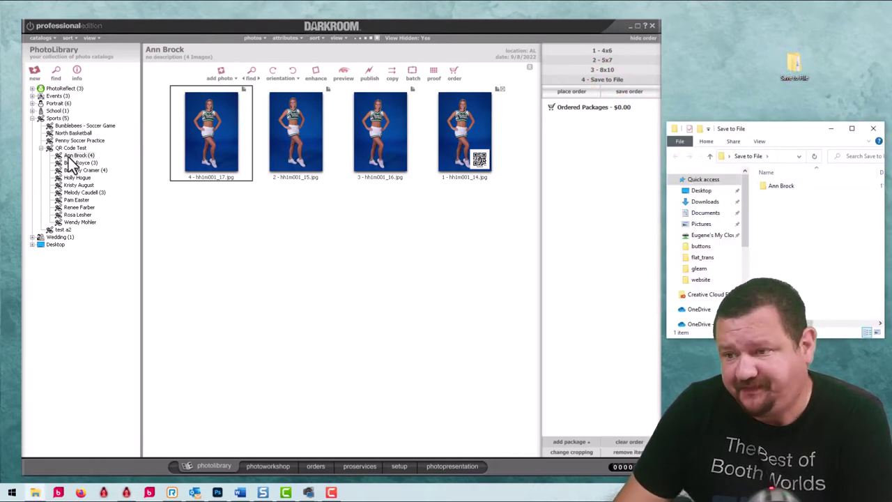
double_click(781, 186)
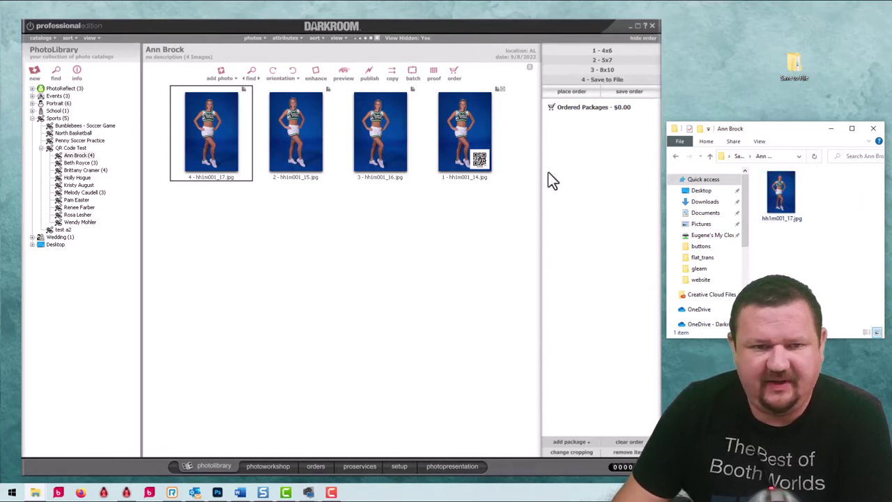
Export the soccer practice catalog's first photo, img_4750, with the '4 - Save to File' package and recheck the folder
click(78, 141)
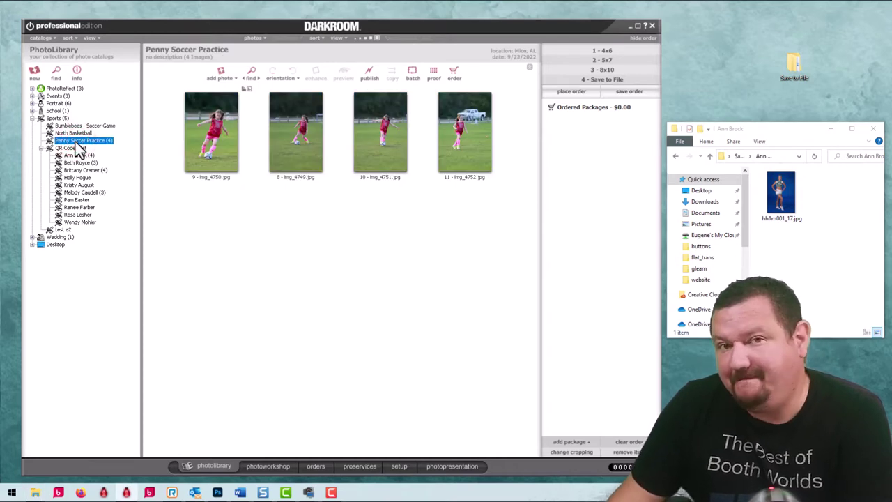
click(213, 137)
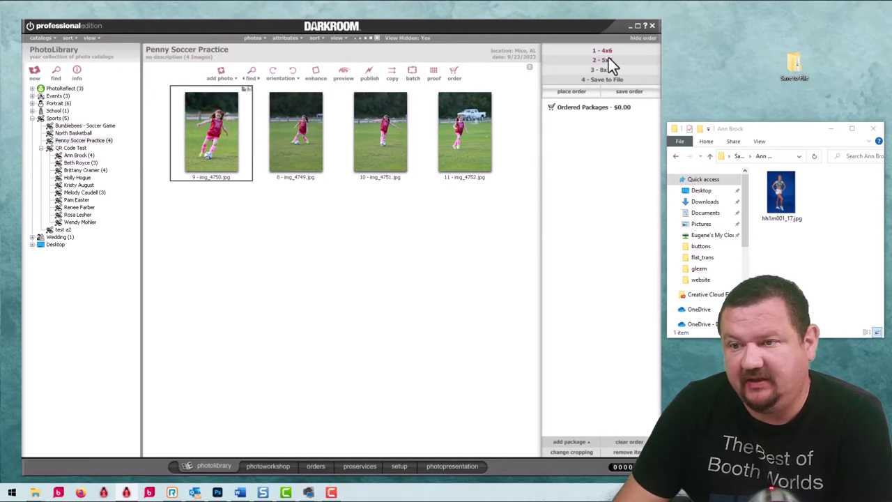
click(608, 79)
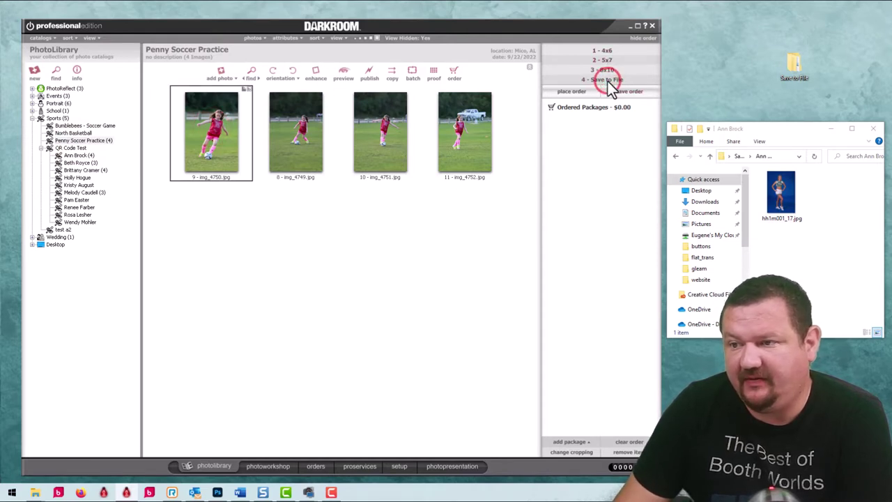
click(673, 157)
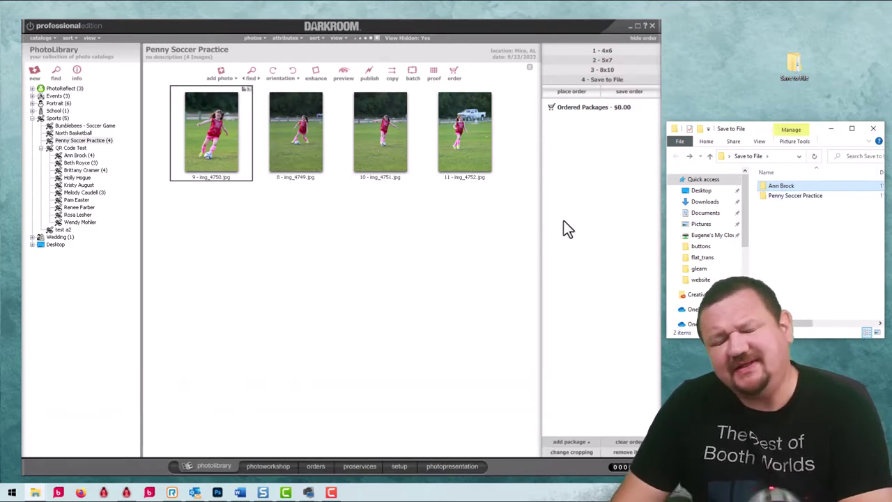
In setup, open the Digital Media delivery settings of the Demo group's Save to File package
click(399, 465)
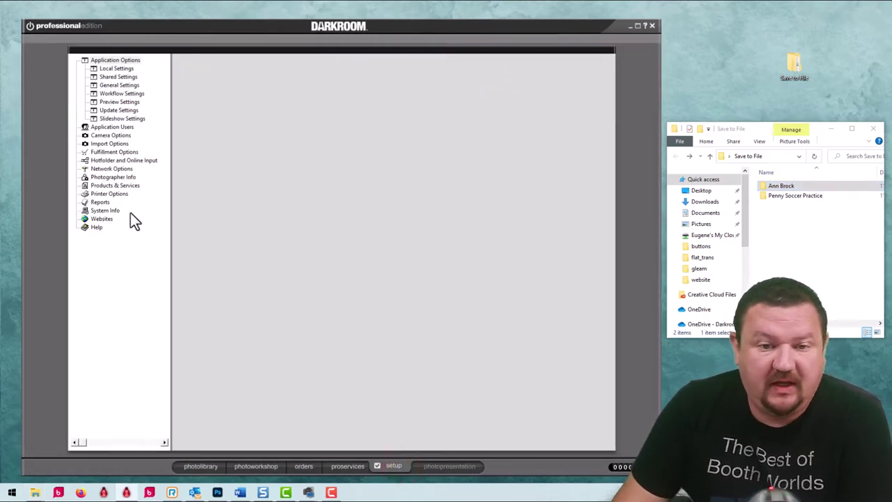
click(102, 184)
click(111, 135)
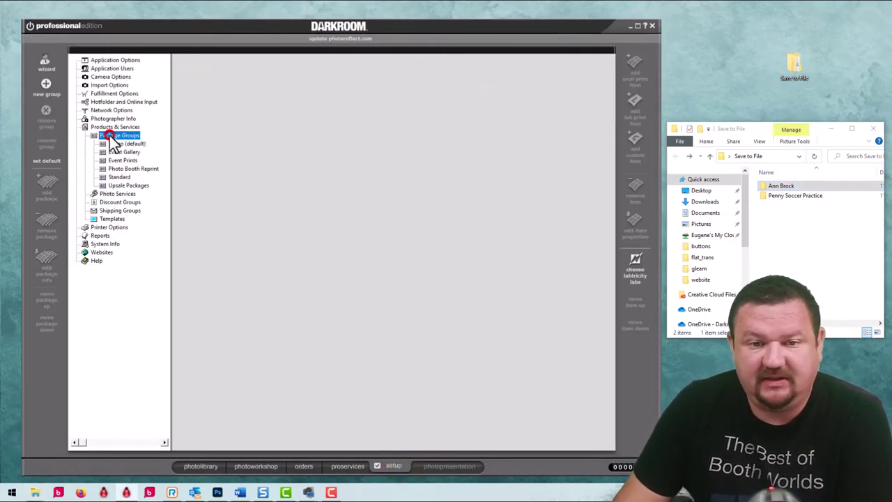
click(126, 144)
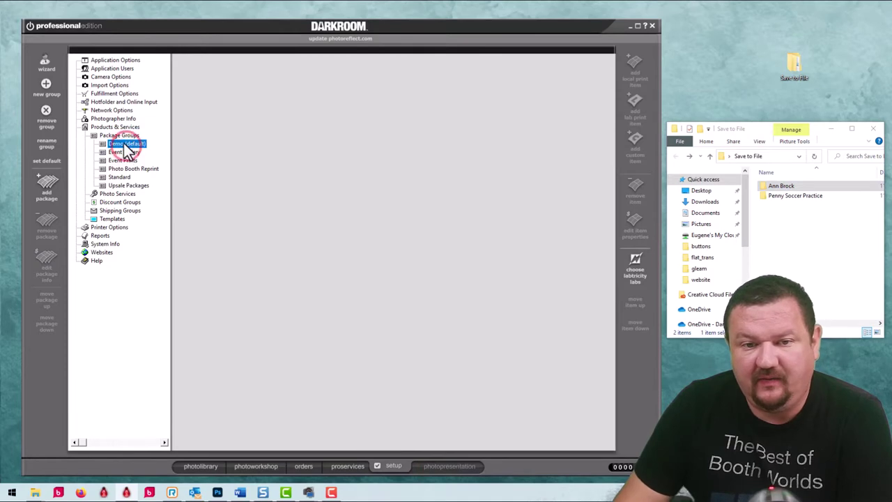
click(123, 143)
click(128, 179)
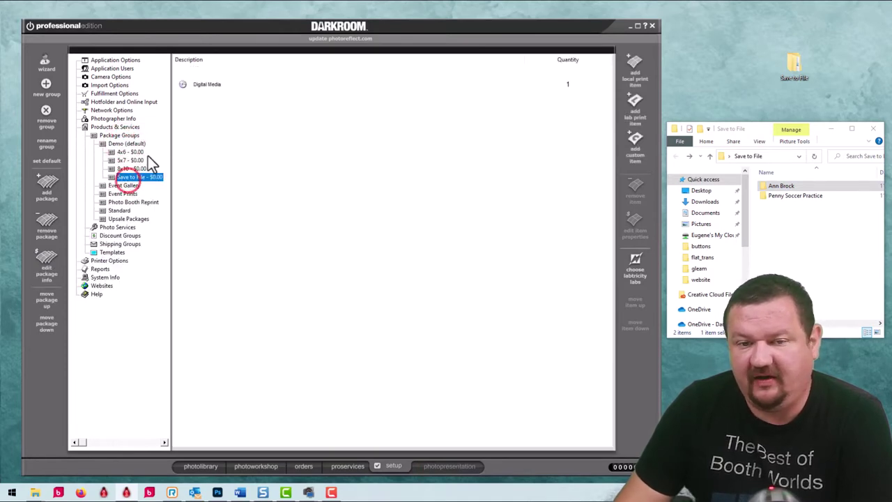
click(206, 83)
double_click(207, 86)
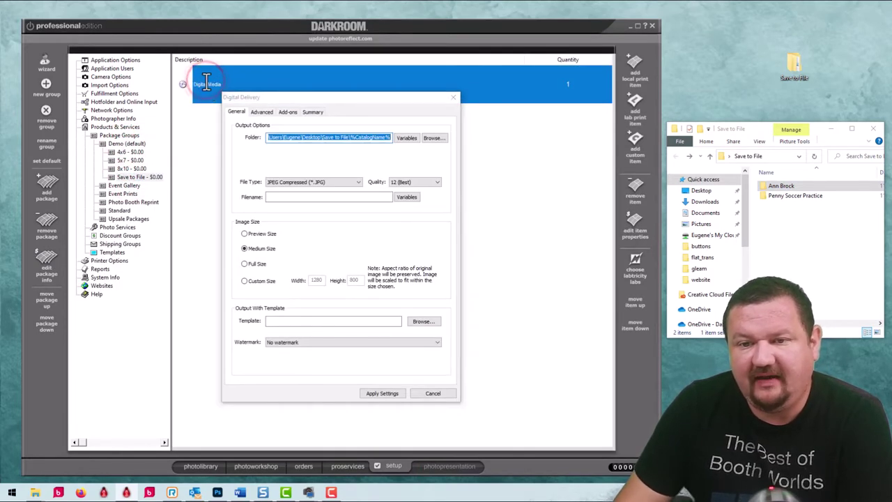
Replace %CatalogName% at the end of the output folder path with the Order > OrderId variable
click(779, 156)
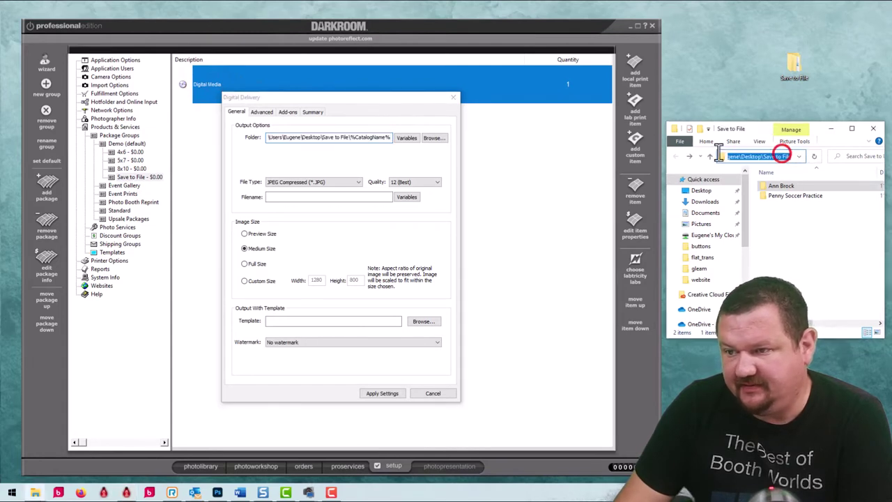
click(353, 137)
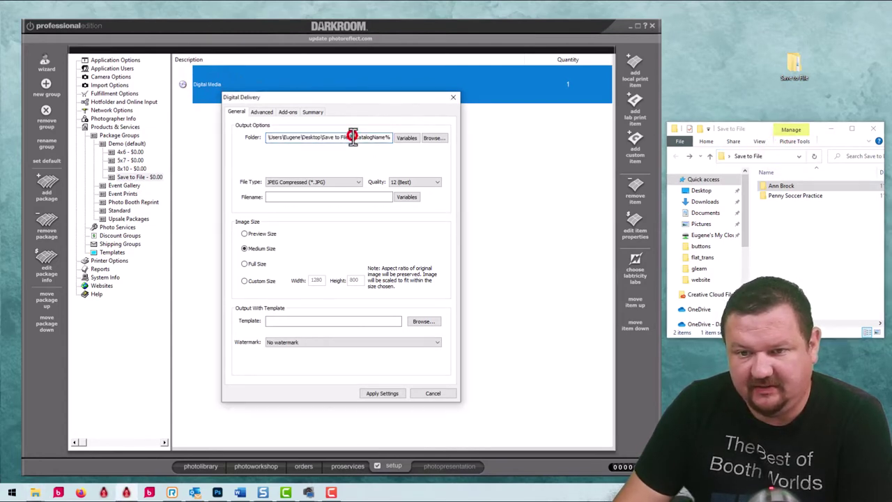
drag(352, 137, 183, 139)
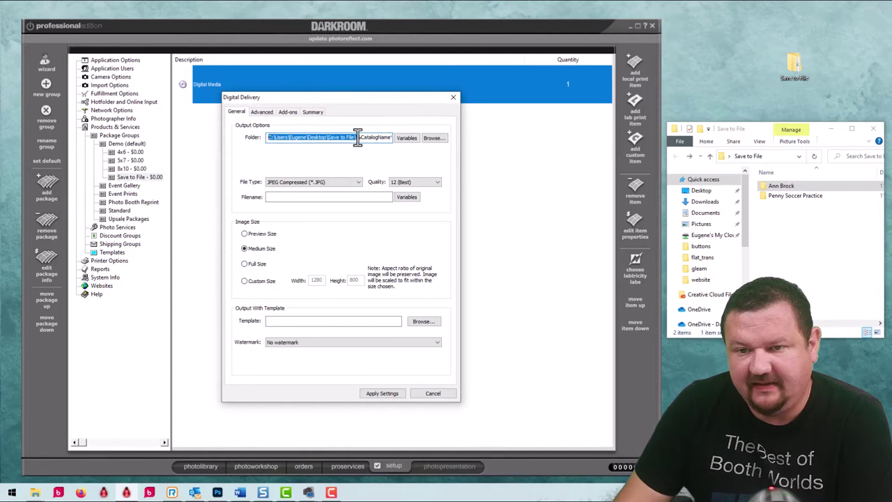
drag(357, 137, 446, 142)
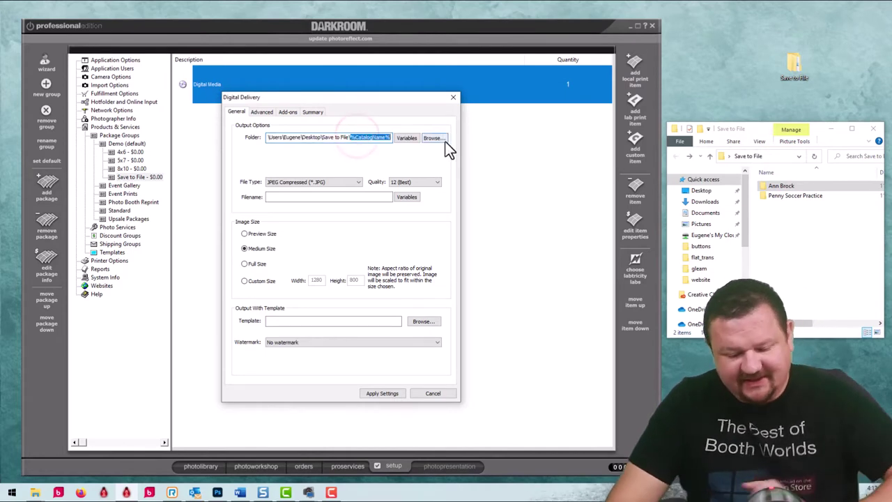
key(Delete)
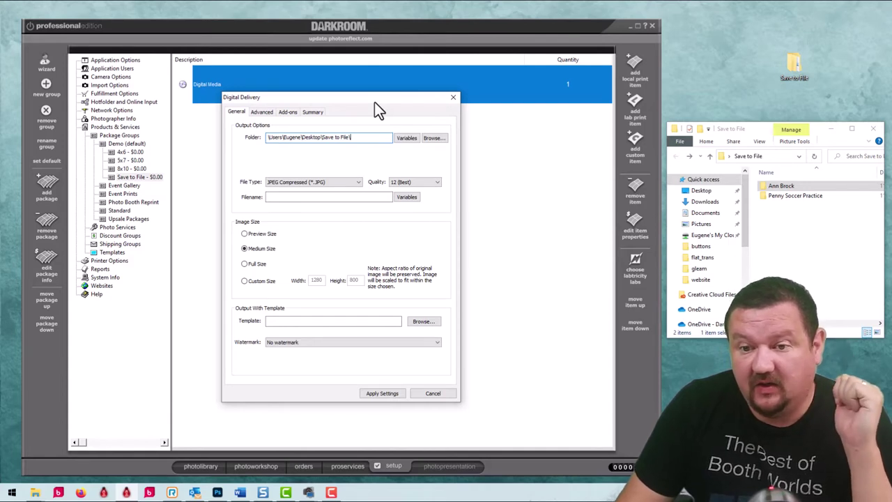
click(409, 140)
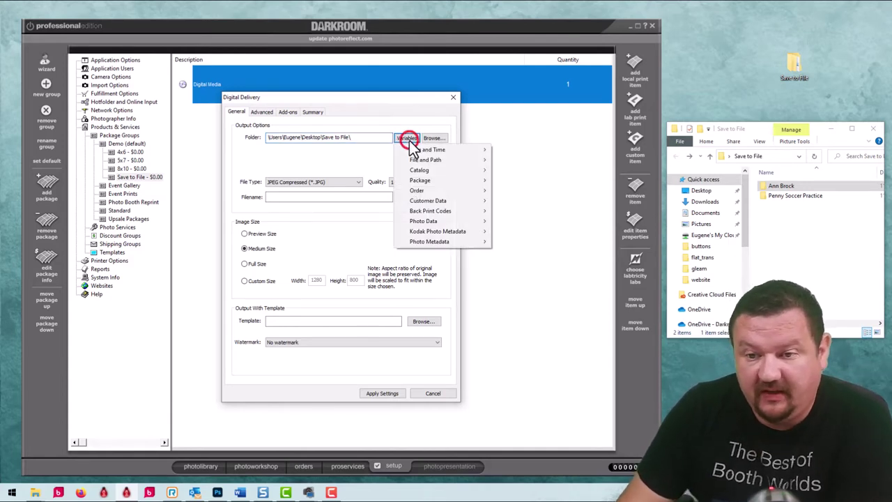
mouse_move(411, 146)
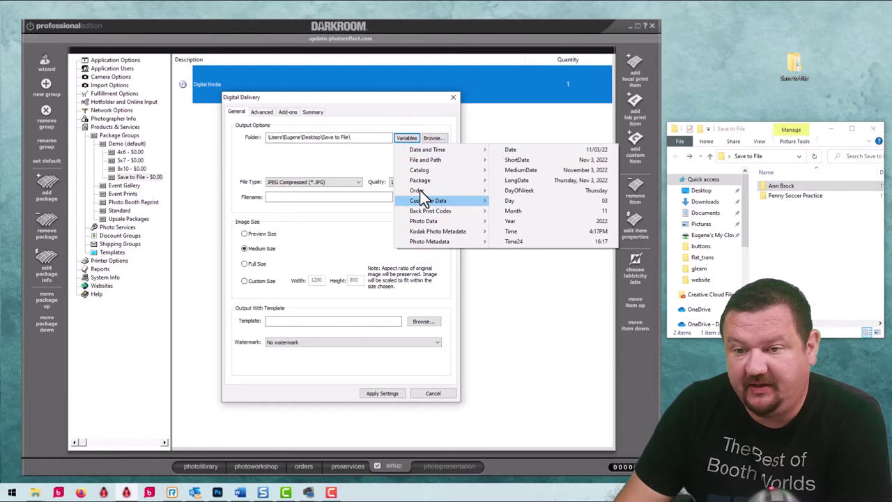
mouse_move(421, 192)
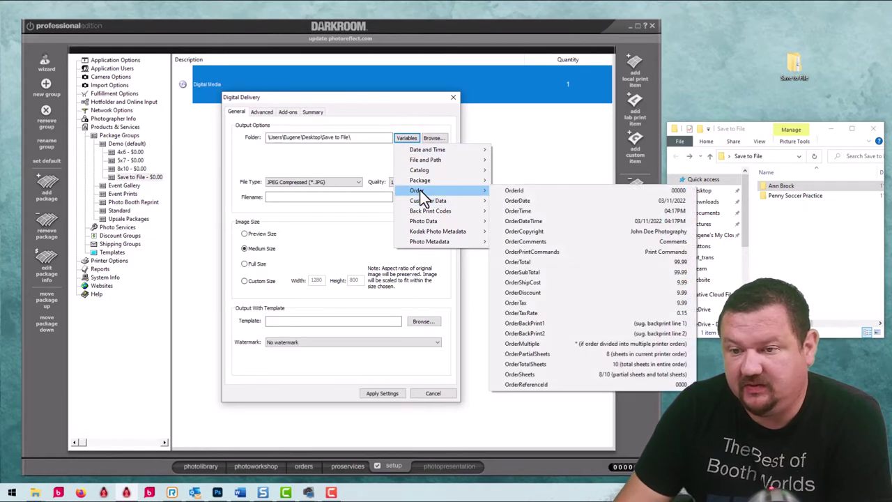
click(518, 190)
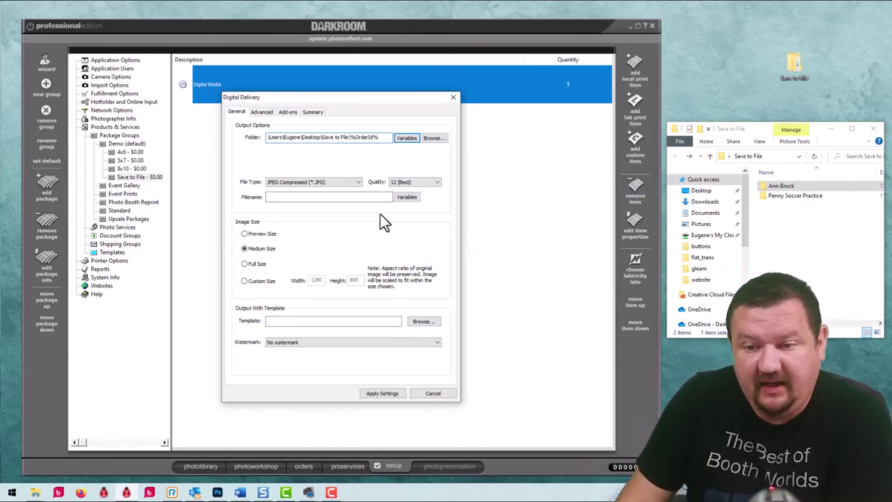
Start the filename pattern with the %CatalogName% variable followed by a hyphen '-'
click(407, 198)
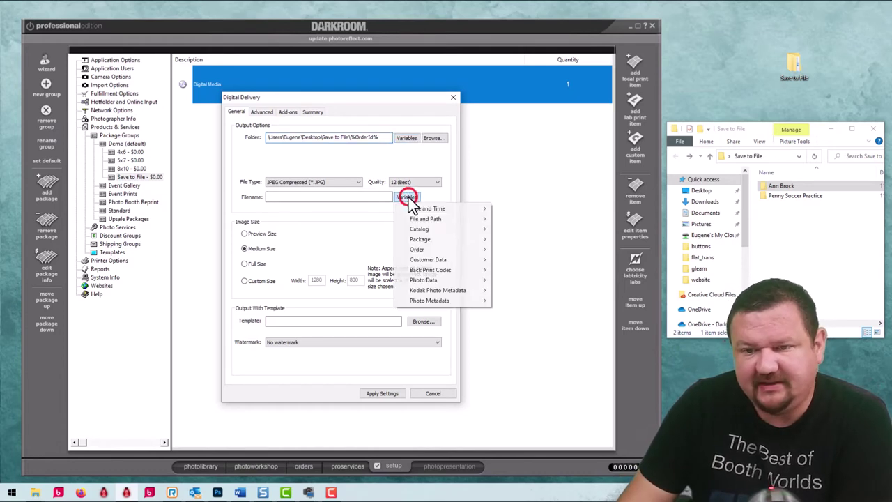
mouse_move(413, 204)
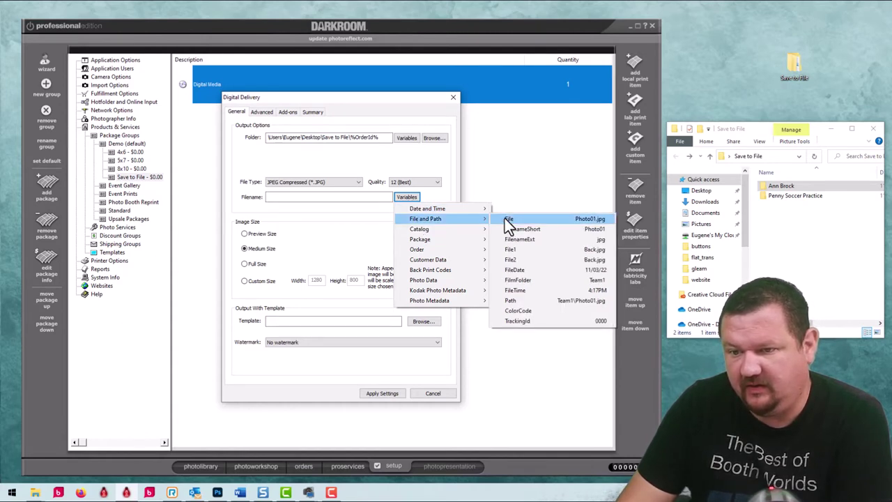
key(Down)
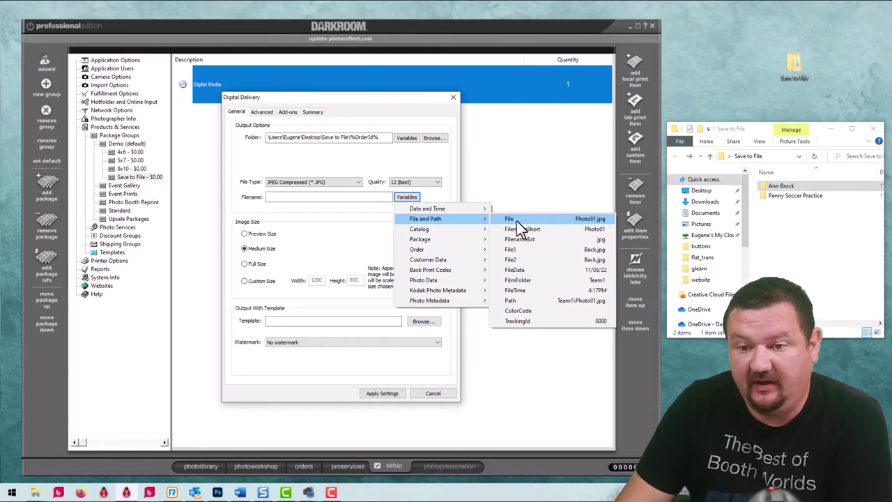
mouse_move(452, 230)
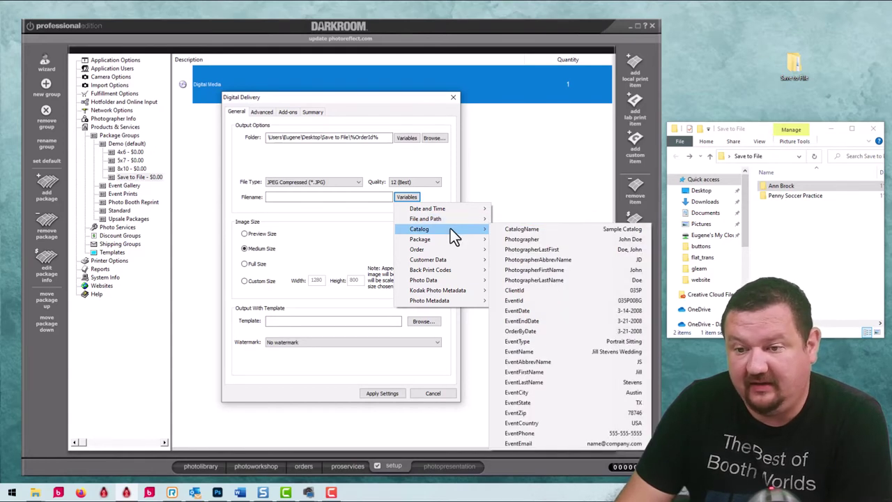
click(509, 229)
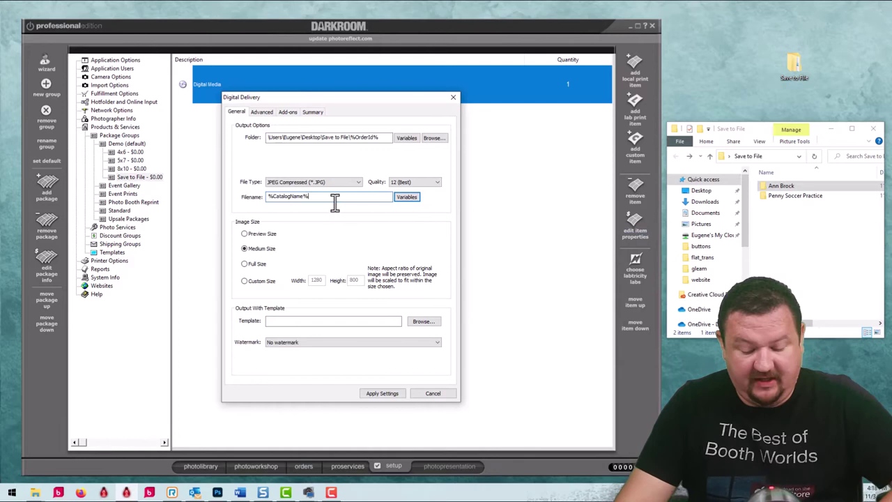
text(-)
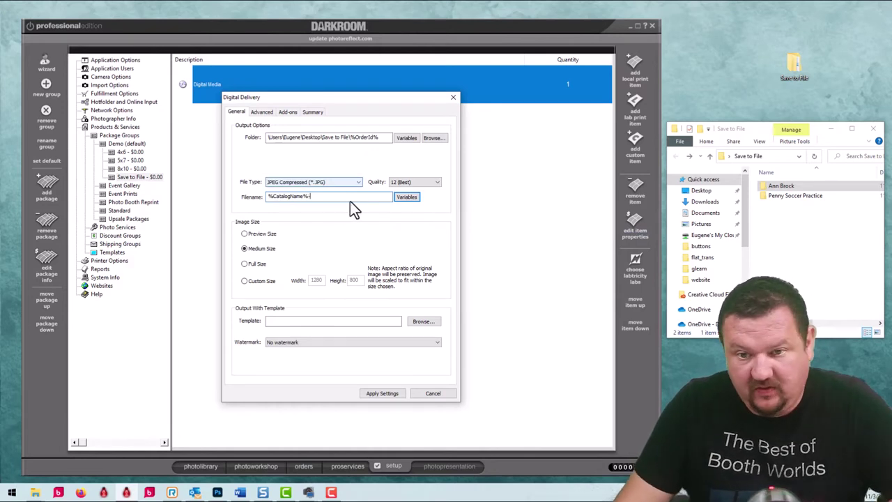
Append the %File% variable to make %CatalogName%-%File% and apply the delivery settings
click(405, 198)
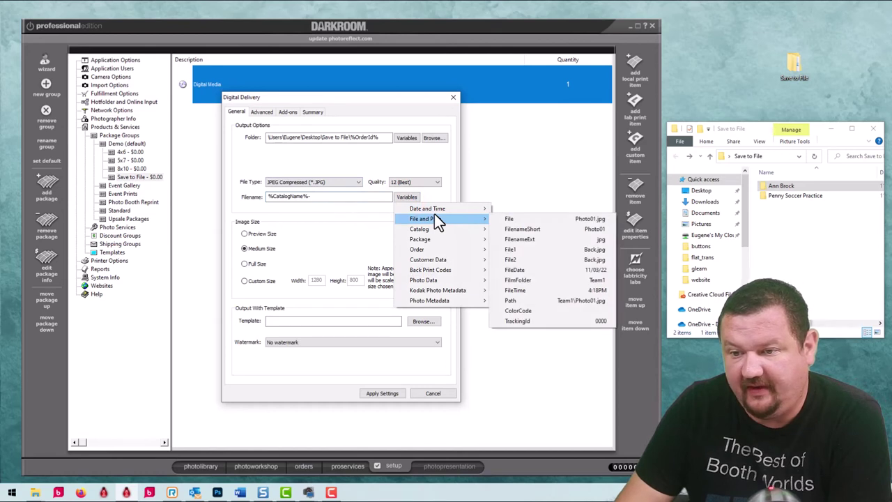
click(523, 220)
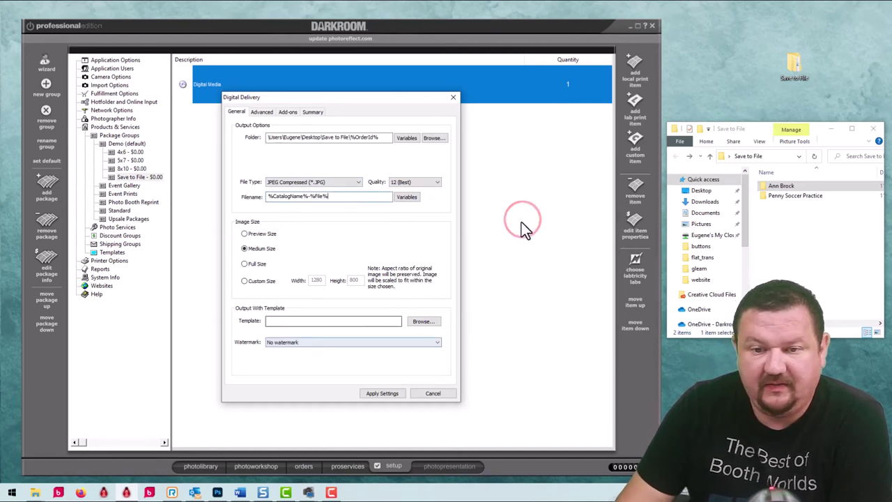
click(387, 396)
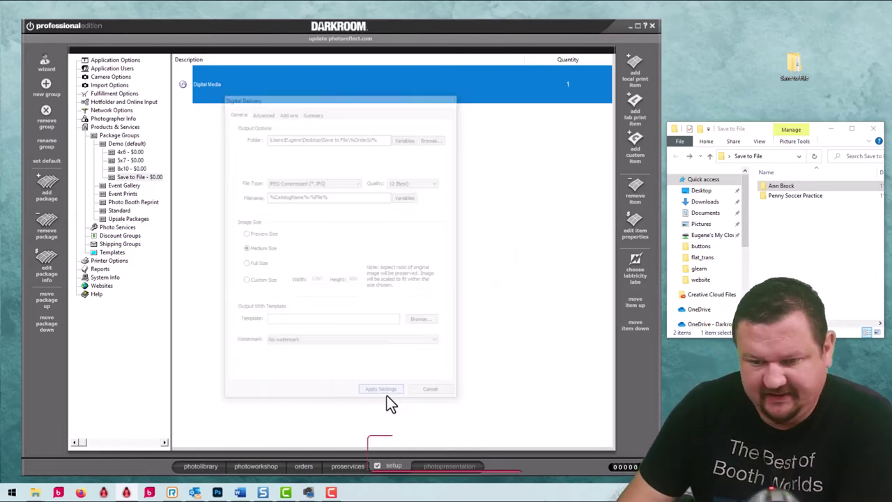
In the photo library, select the first photo of the three-photo cheerleader catalog
click(199, 466)
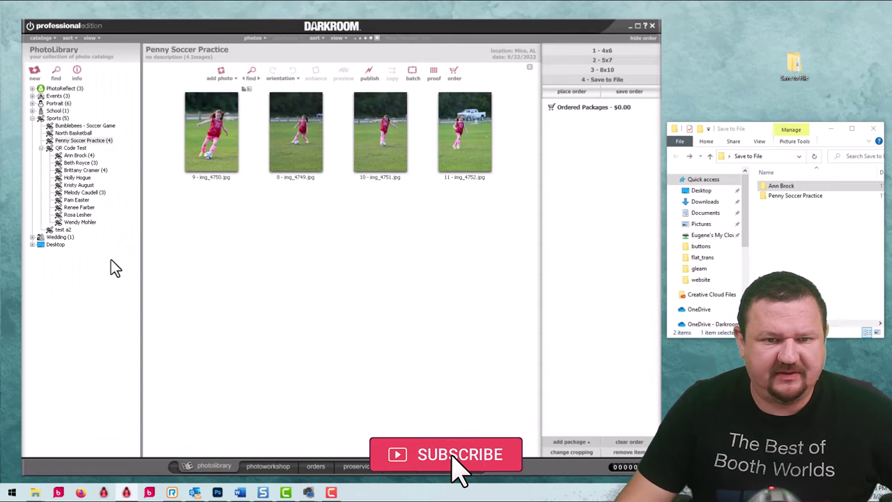
click(75, 163)
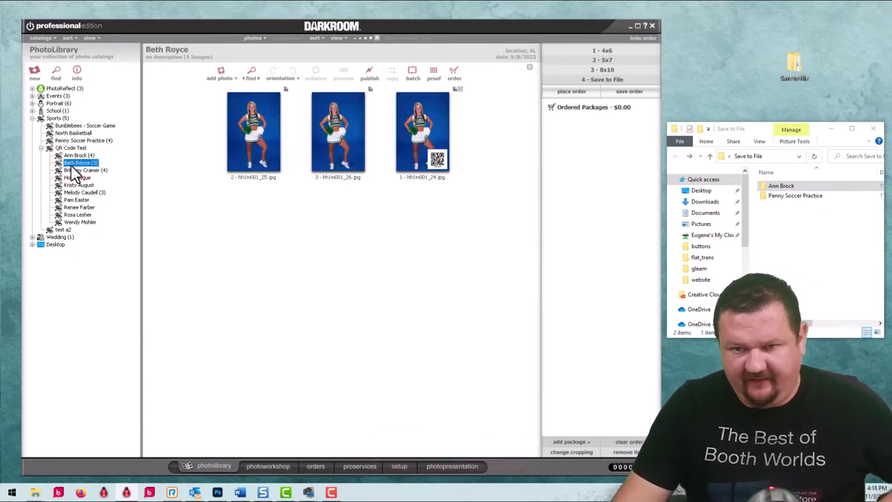
click(243, 128)
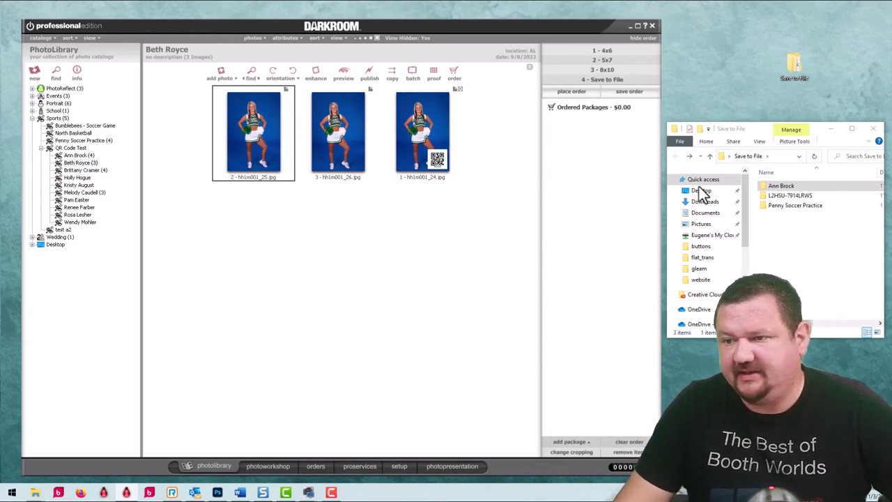
Open the new order-ID folder in Explorer and select the delivered hh1m001_25.jpg file, prefixed with the catalog name
click(776, 196)
double_click(777, 195)
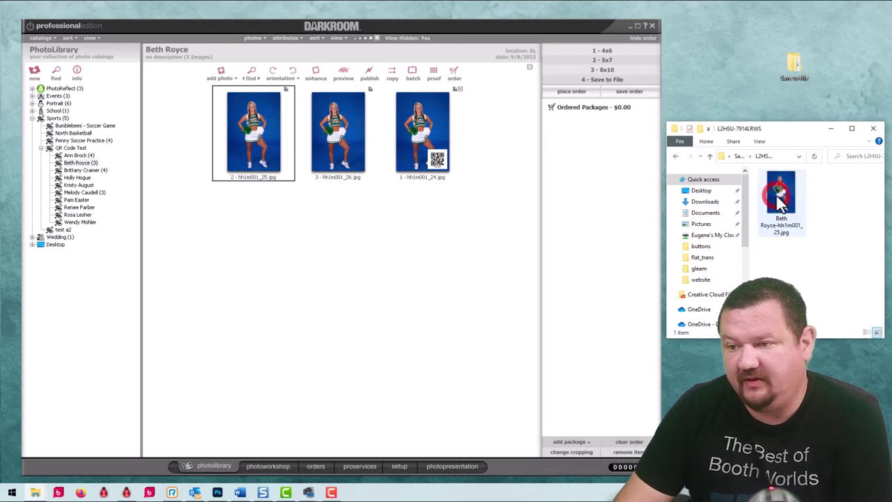
click(780, 199)
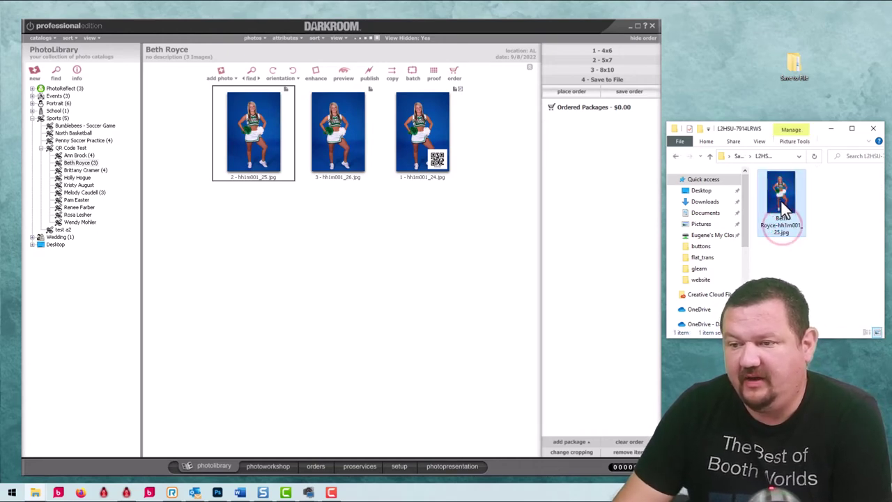